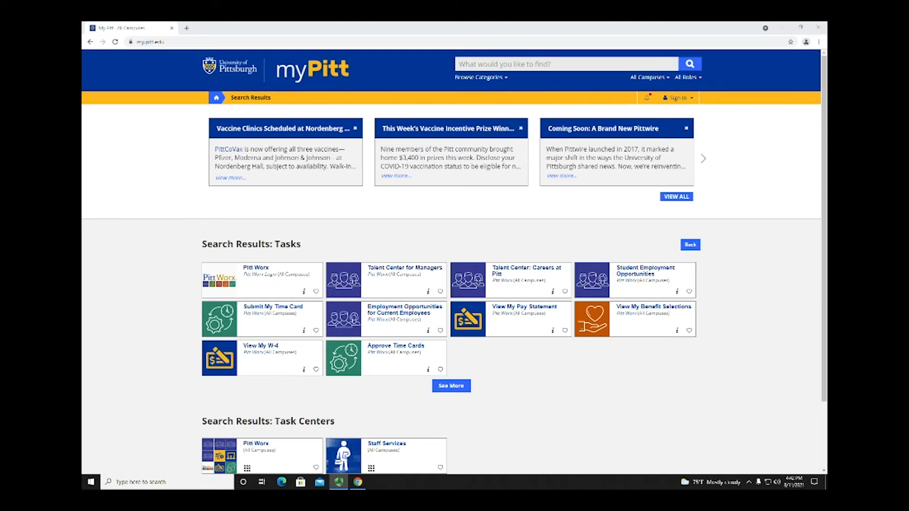
# - Search the myPitt portal for "canvas" and open the Canvas learning management system task
pyautogui.click(472, 62)
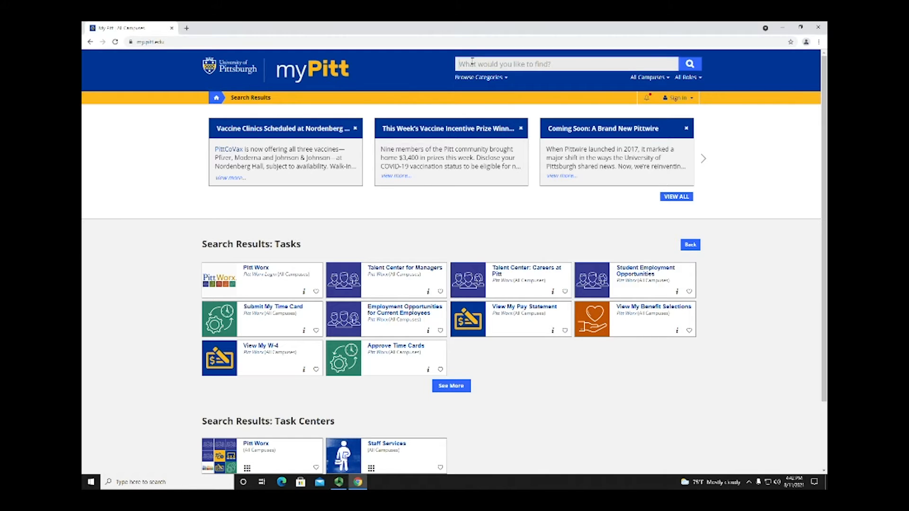
pyautogui.write('darvas')
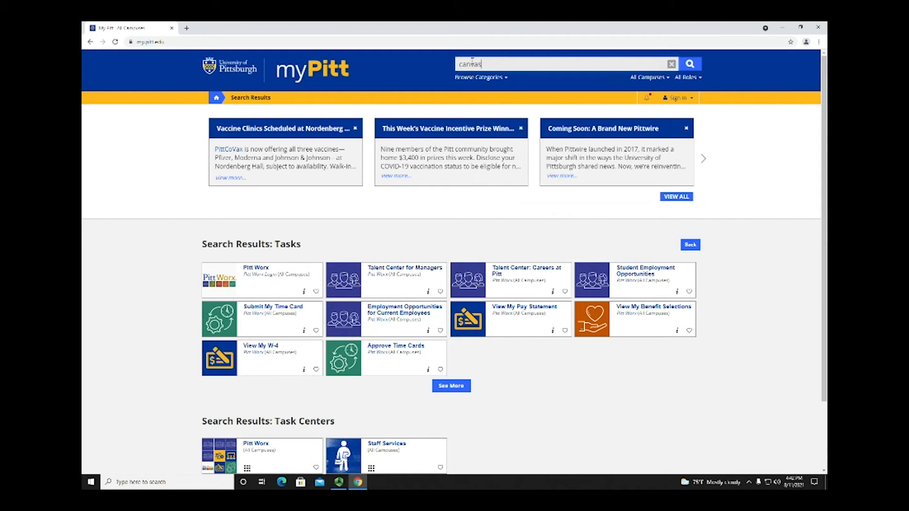
pyautogui.press('Return')
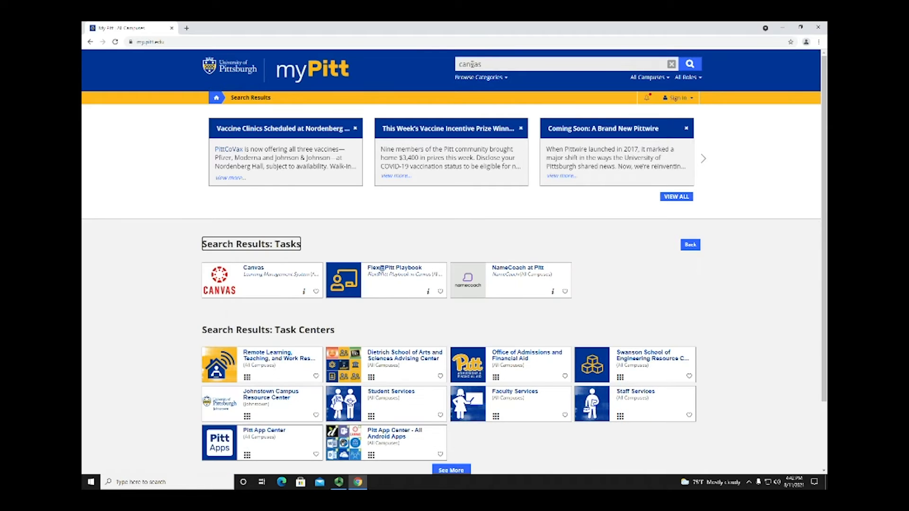
pyautogui.click(254, 273)
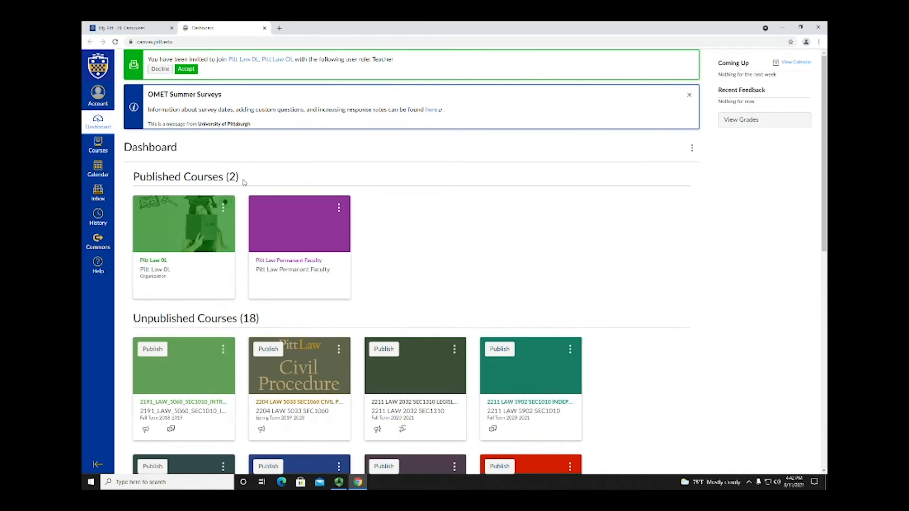
# - Open the 2221 LAW 5129 SEC1030 FEDL COURTS & FEDL LITIGATION course from the course list
pyautogui.scroll(-12, 493, 240)
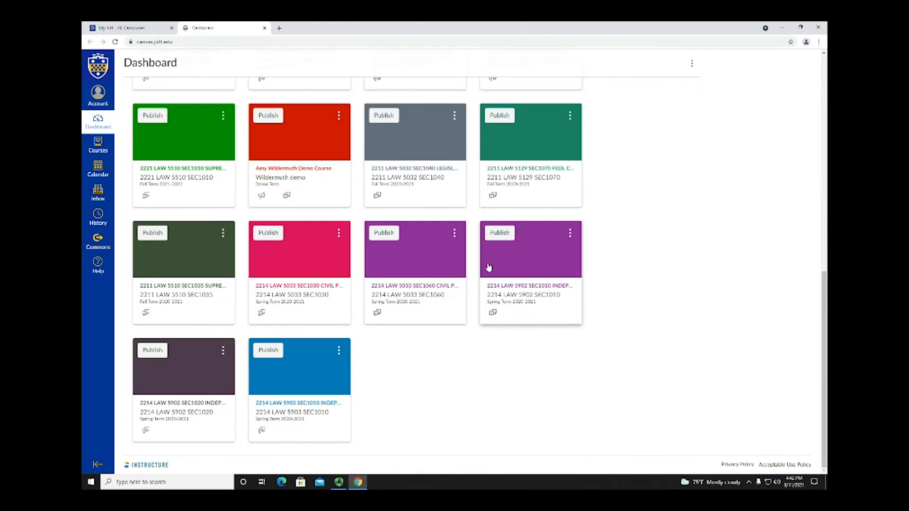
pyautogui.scroll(12, 476, 283)
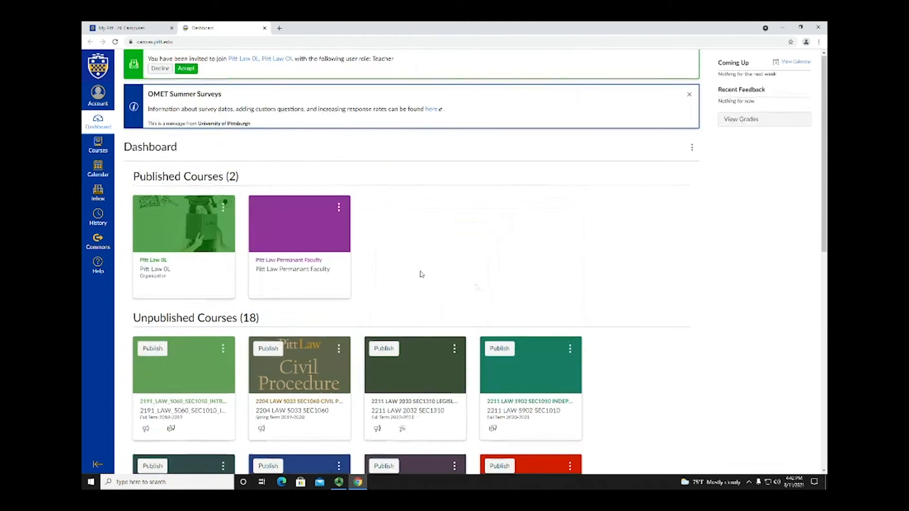
pyautogui.click(98, 144)
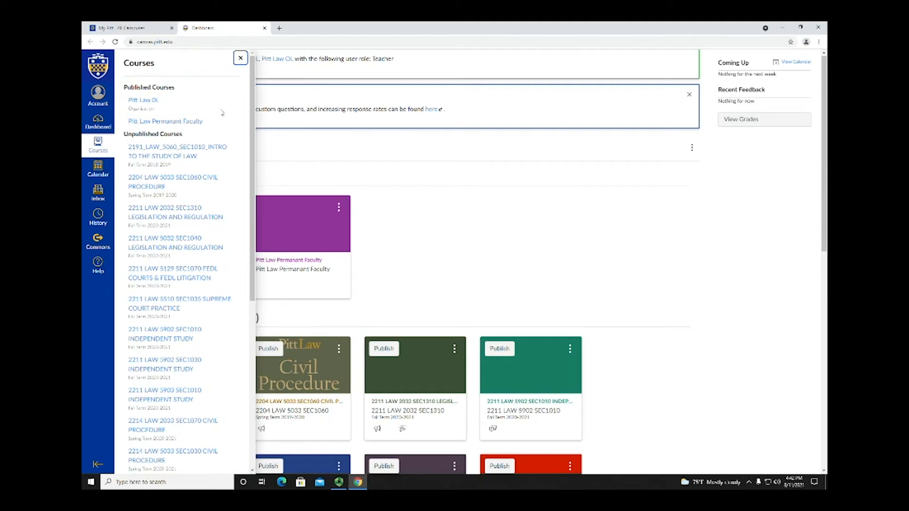
pyautogui.scroll(-6, 177, 339)
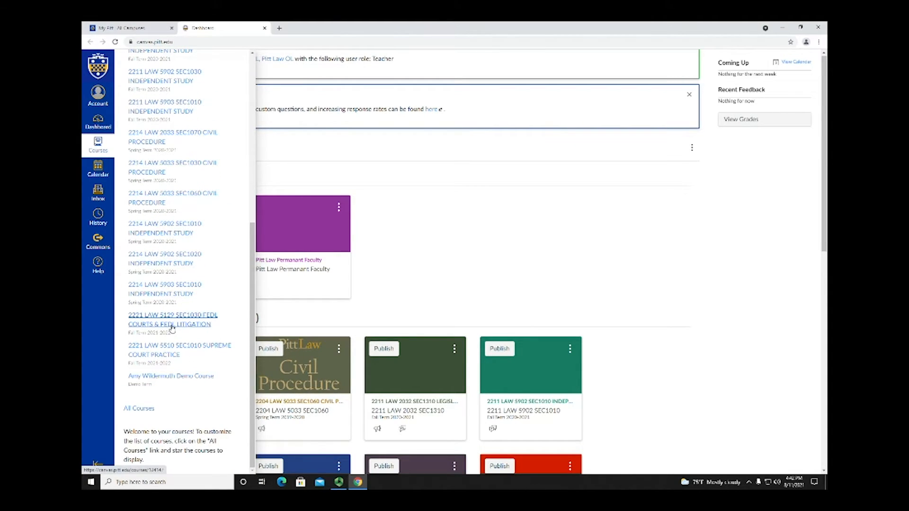
pyautogui.click(172, 324)
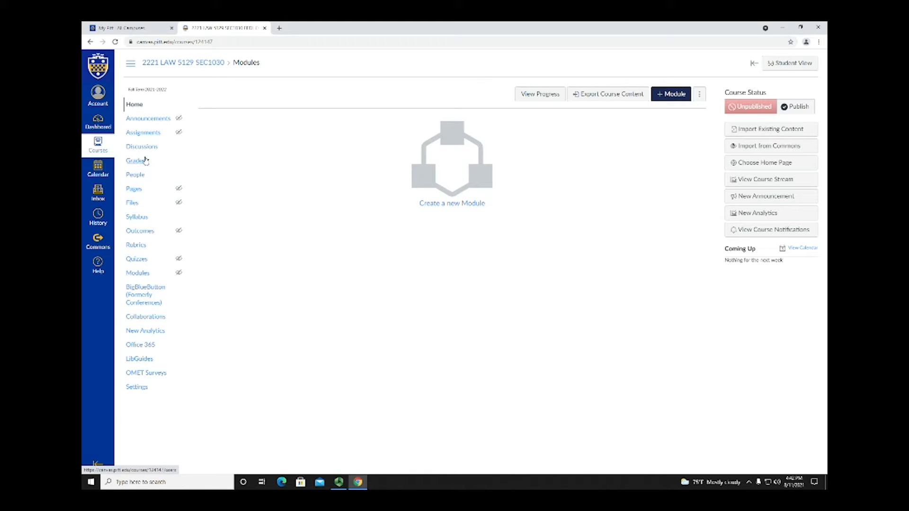
# - Enable Zoom in the course navigation settings and save the change
pyautogui.click(136, 392)
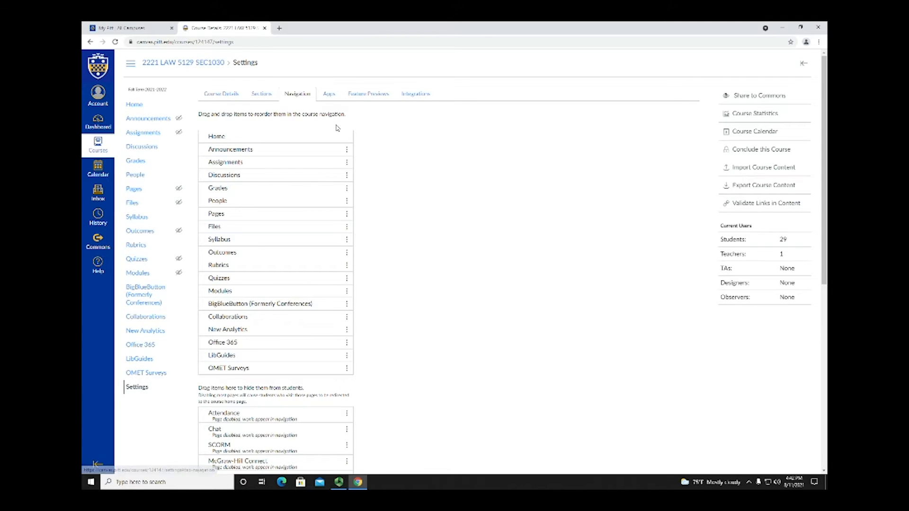
pyautogui.scroll(-7, 381, 158)
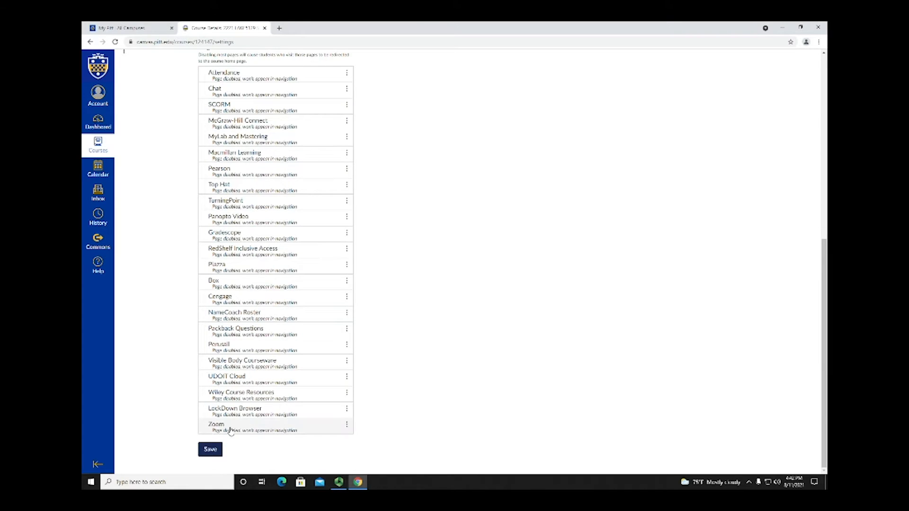
pyautogui.click(348, 429)
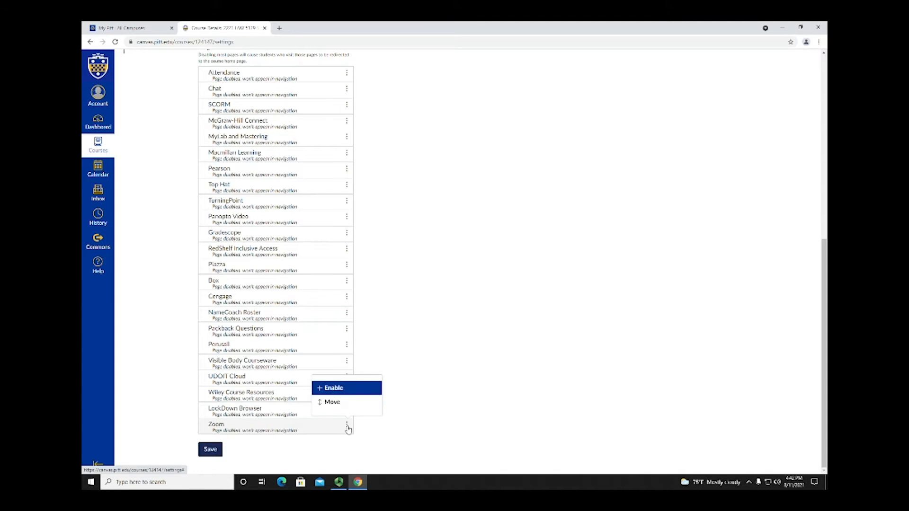
pyautogui.click(351, 389)
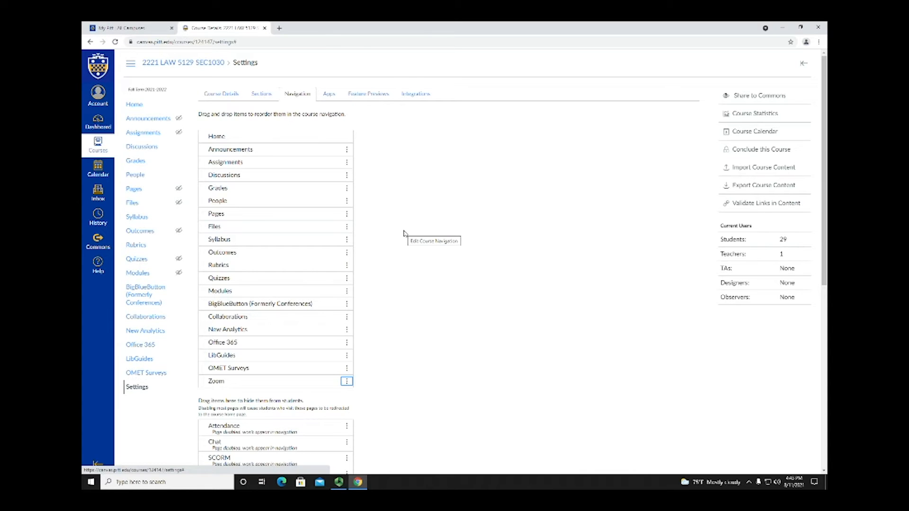
pyautogui.scroll(-7, 403, 234)
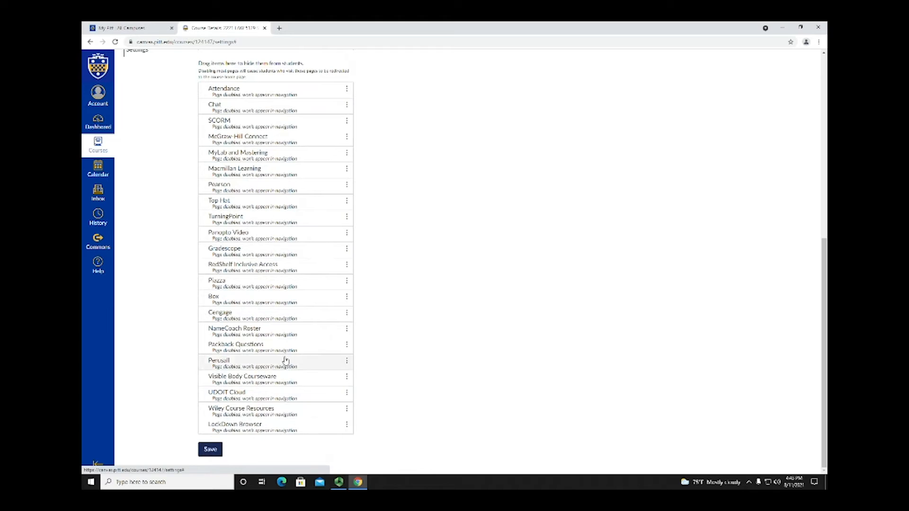
pyautogui.click(213, 452)
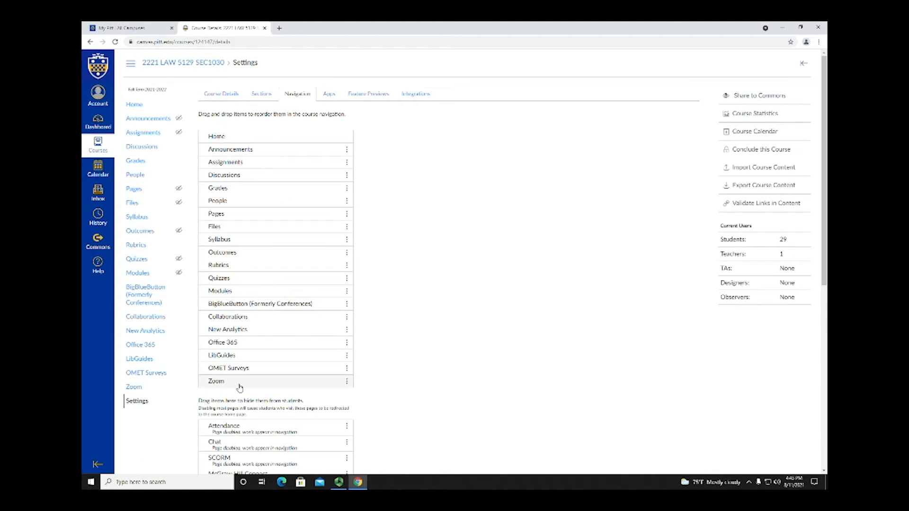
# - Open the course's Zoom page, dismiss the Zoom help tray and start scheduling a new meeting
pyautogui.click(134, 388)
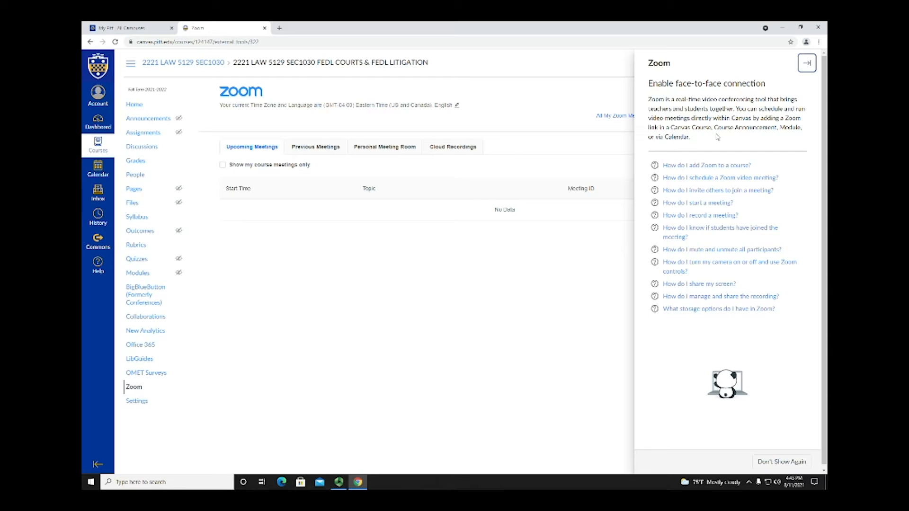
pyautogui.click(806, 64)
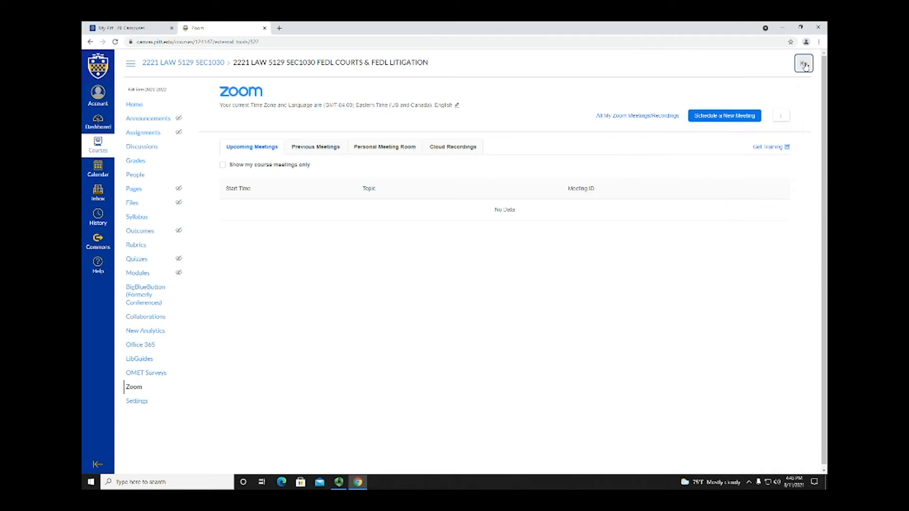
pyautogui.click(727, 120)
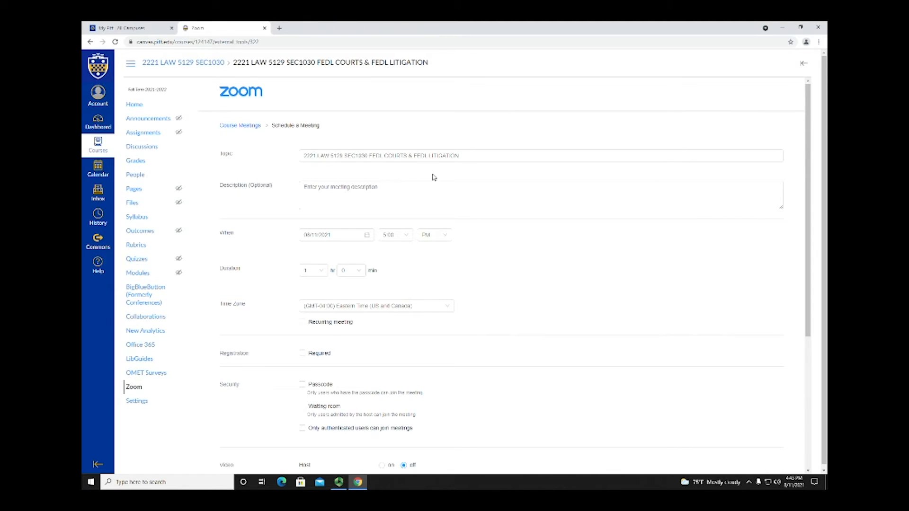
# - Set the meeting start to 08/23/2021 at 9:00 AM and the minutes part of the duration to 30
pyautogui.click(369, 237)
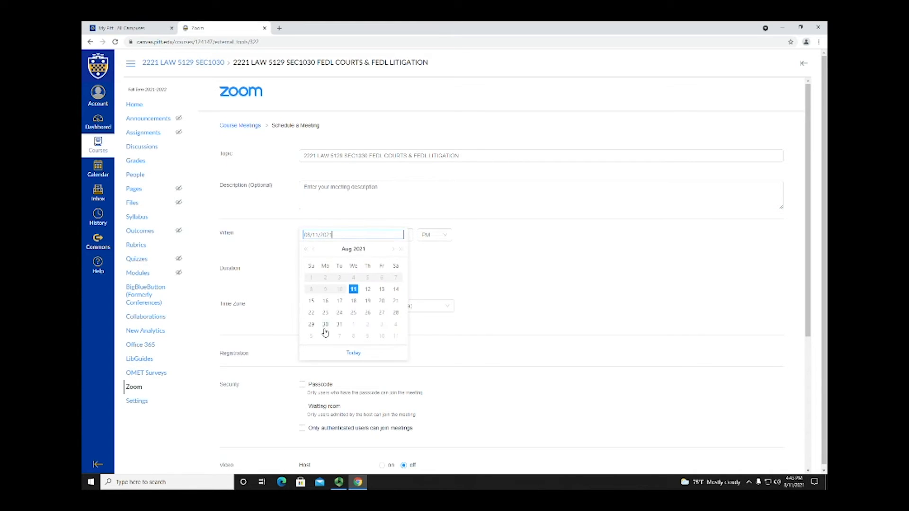
pyautogui.click(327, 314)
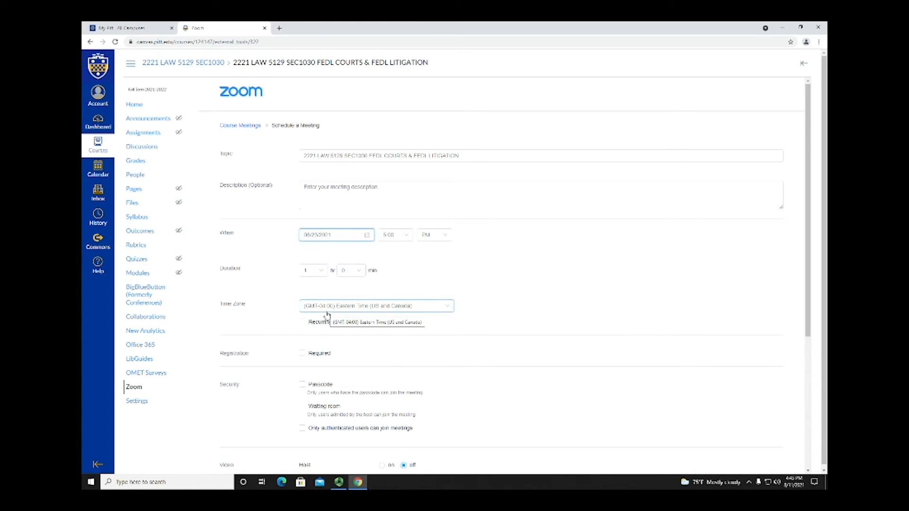
pyautogui.click(408, 236)
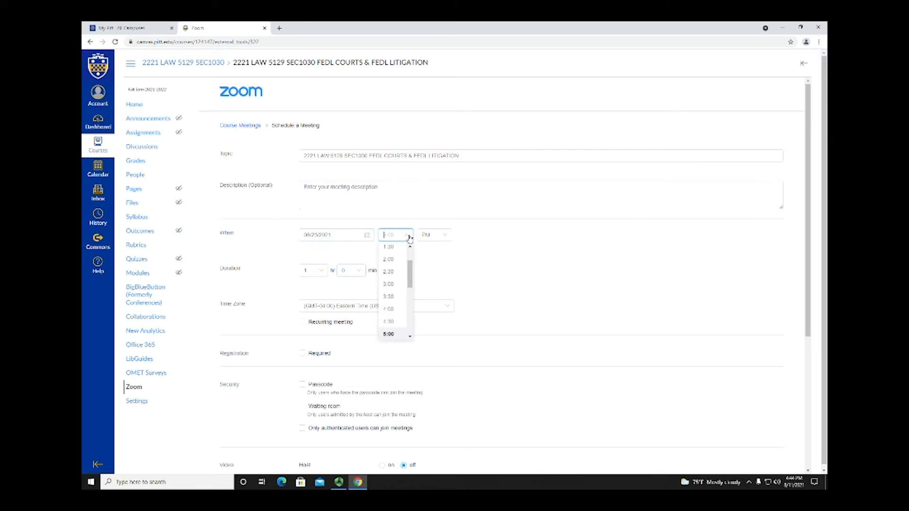
pyautogui.moveTo(409, 278); pyautogui.dragTo(403, 309)
pyautogui.click(403, 309)
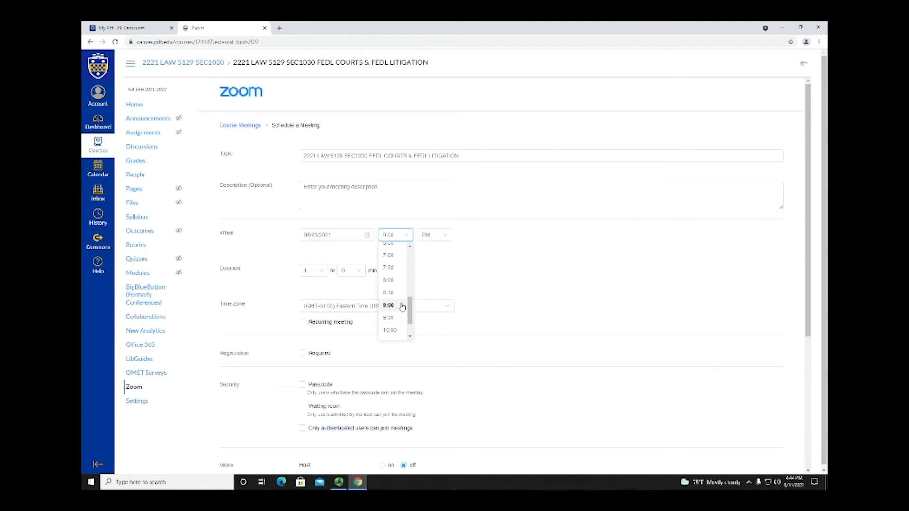
pyautogui.click(442, 236)
pyautogui.click(436, 250)
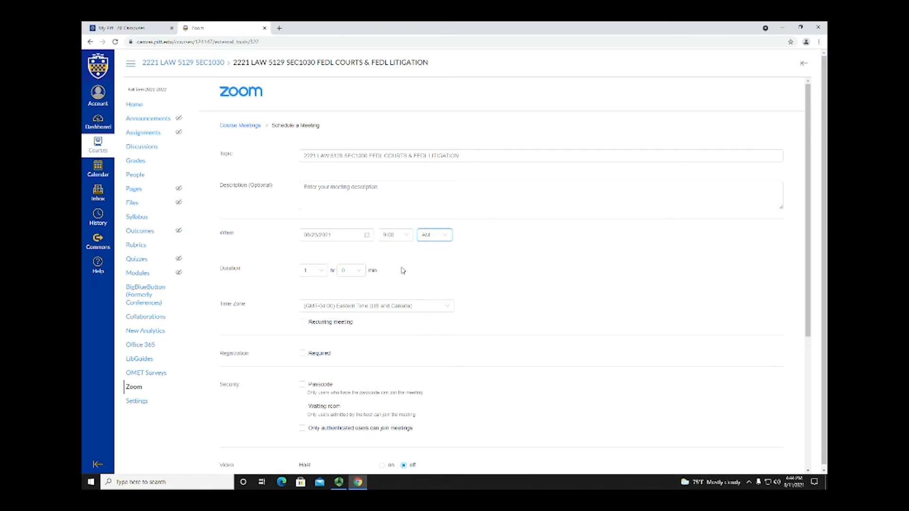
pyautogui.click(348, 270)
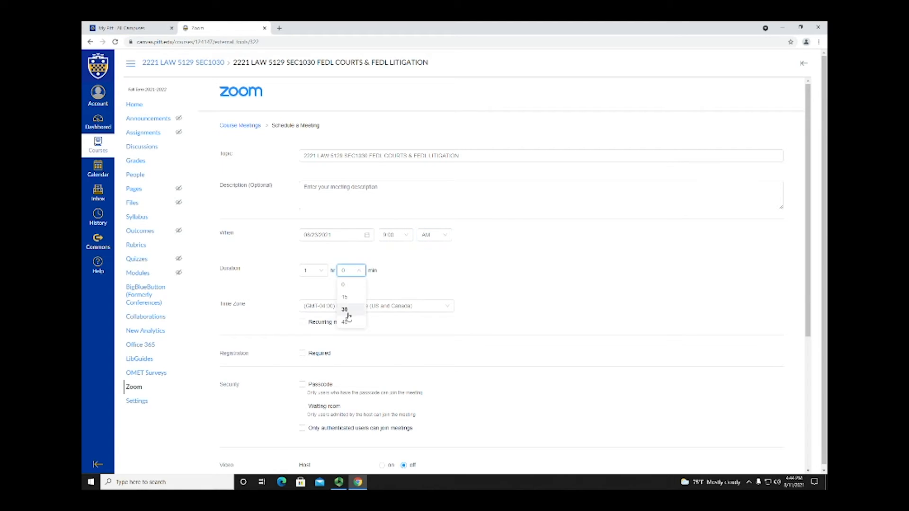
pyautogui.click(344, 310)
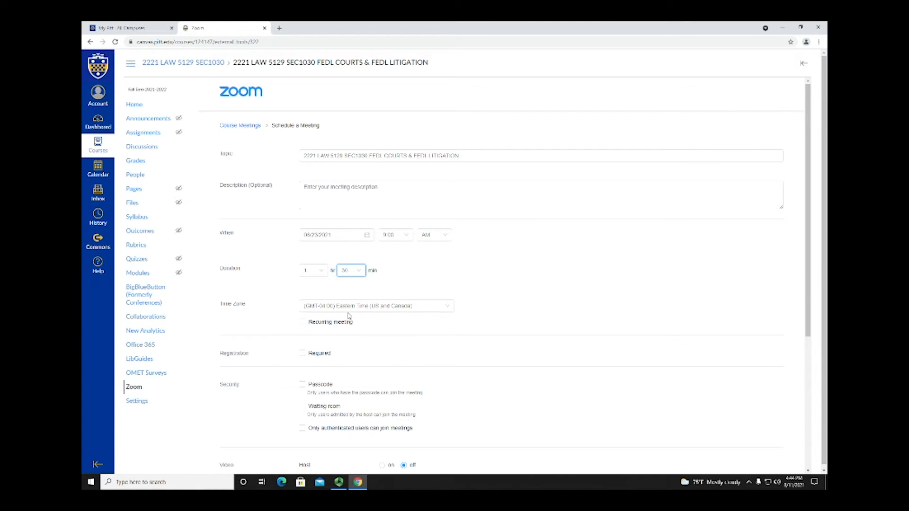
# - Make the meeting recurring with Weekly recurrence and add Monday to the days it occurs on
pyautogui.click(302, 322)
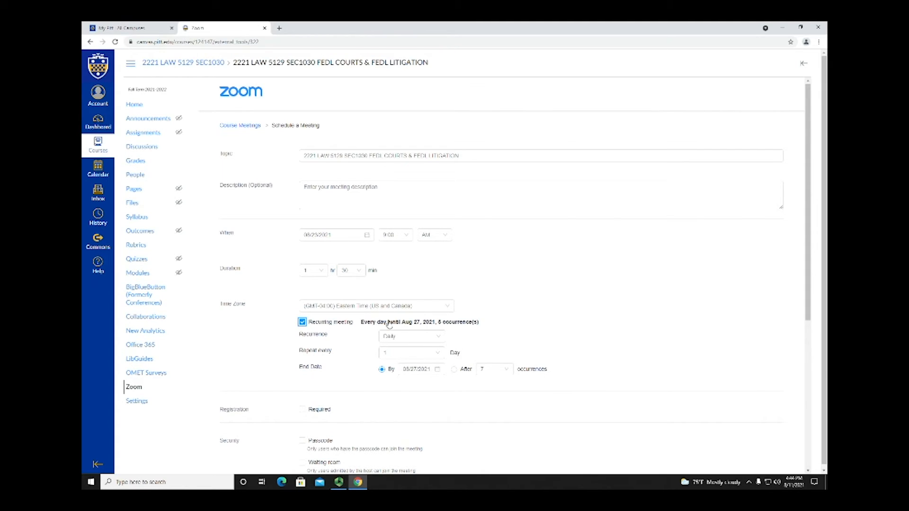
pyautogui.click(432, 337)
pyautogui.click(425, 363)
pyautogui.click(425, 364)
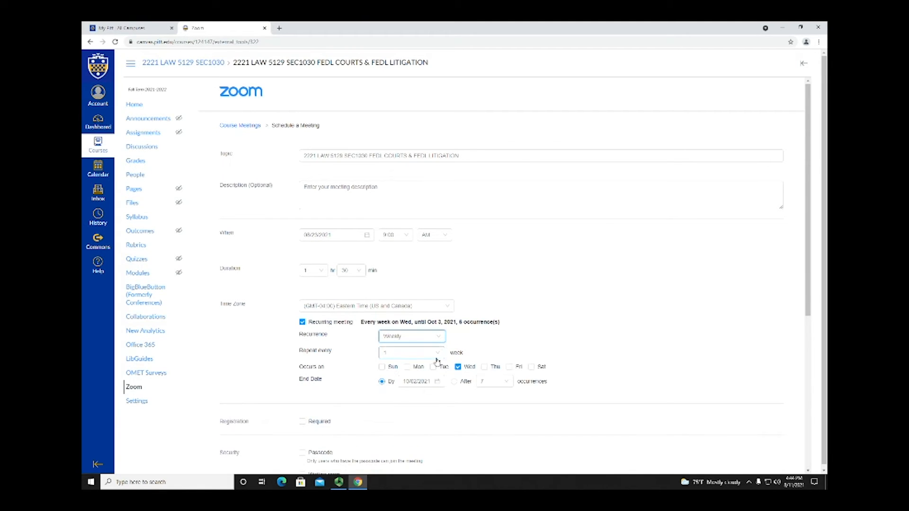
pyautogui.click(407, 368)
# - Set the end date of the recurring meeting to 11/22/2021
pyautogui.click(438, 385)
pyautogui.scroll(-3, 499, 291)
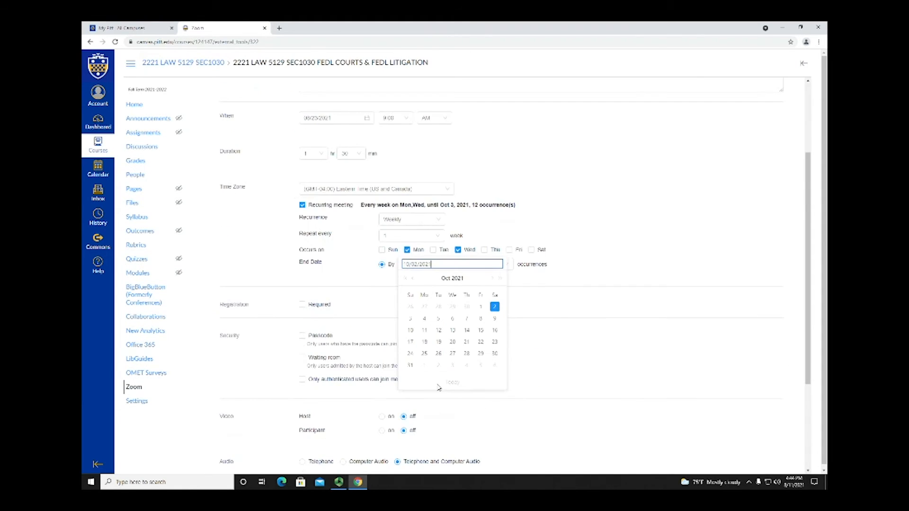
pyautogui.click(498, 278)
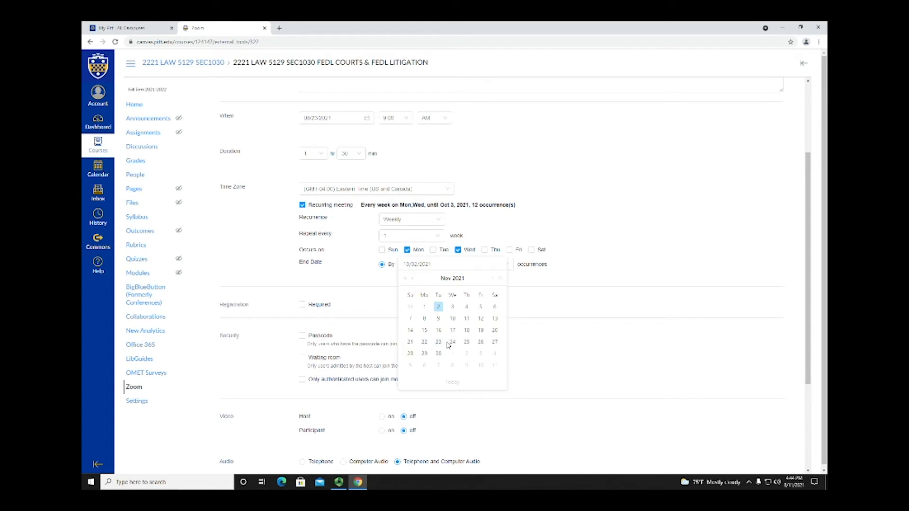
pyautogui.click(424, 343)
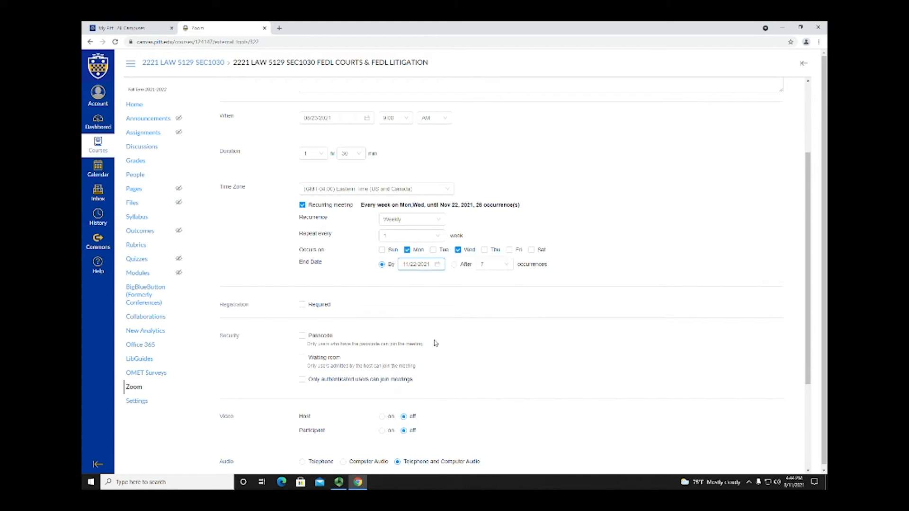
pyautogui.click(436, 265)
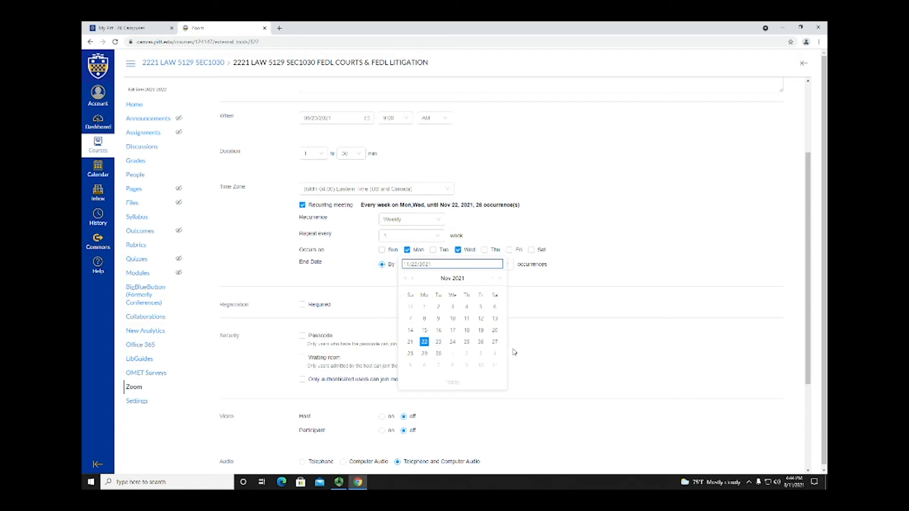
pyautogui.click(535, 347)
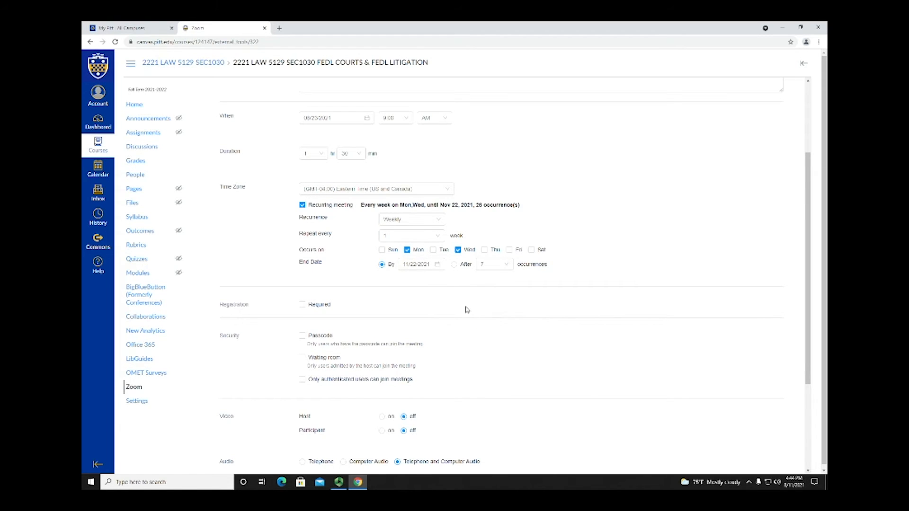
# - Enable join before host and mute participants upon entry in the meeting options, and save the meeting
pyautogui.scroll(-2, 427, 334)
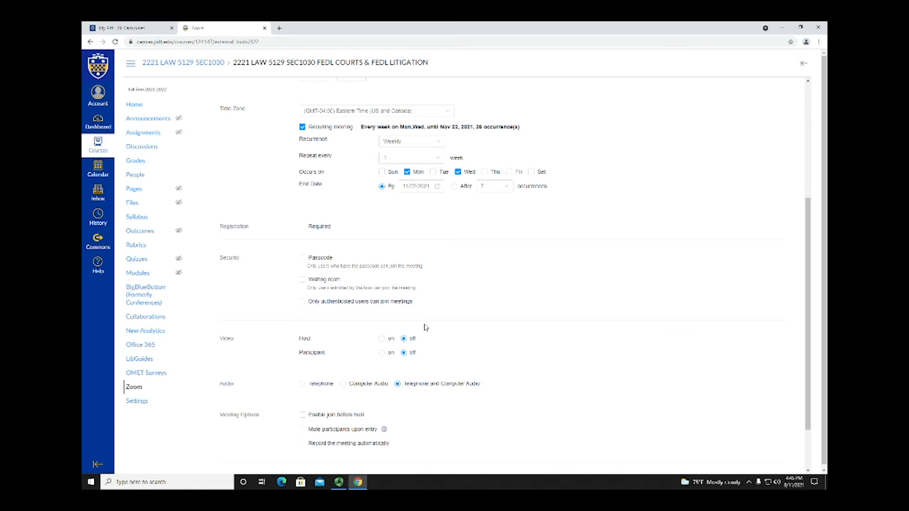
pyautogui.scroll(-2, 426, 328)
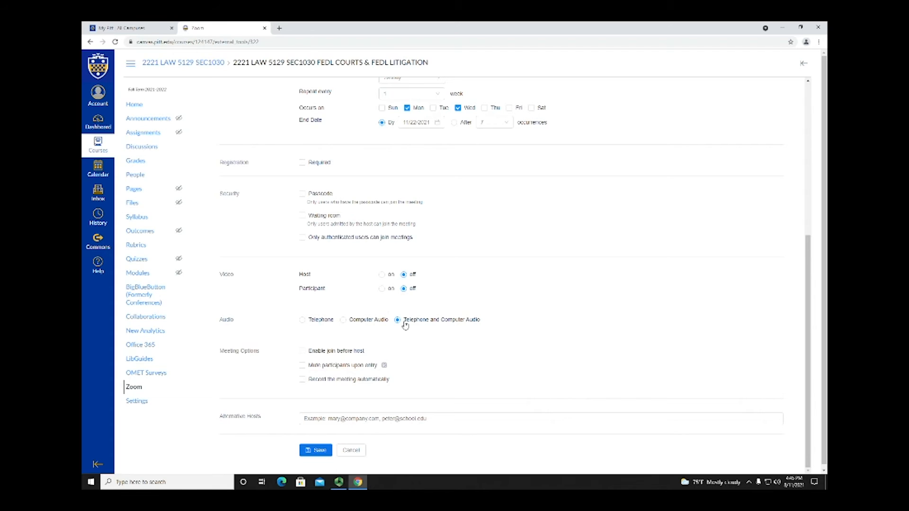
pyautogui.scroll(-1, 374, 346)
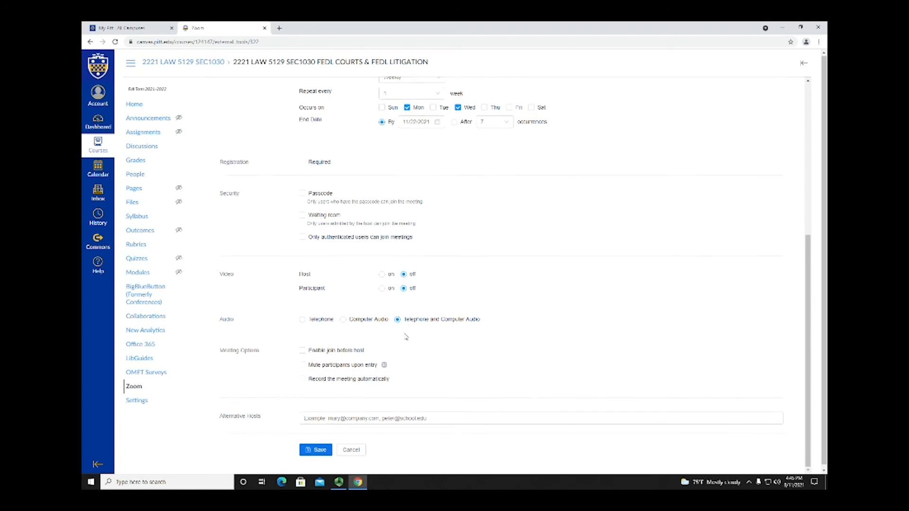
pyautogui.click(302, 349)
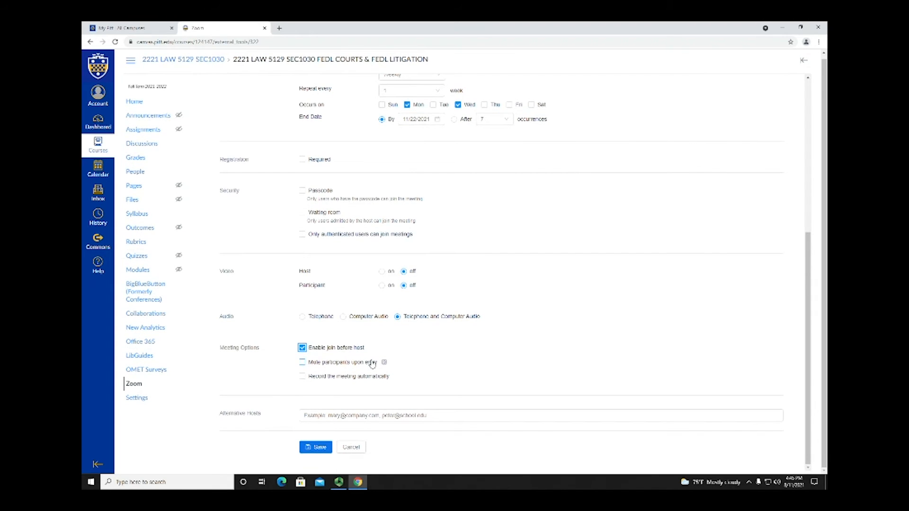
pyautogui.click(303, 363)
pyautogui.click(330, 419)
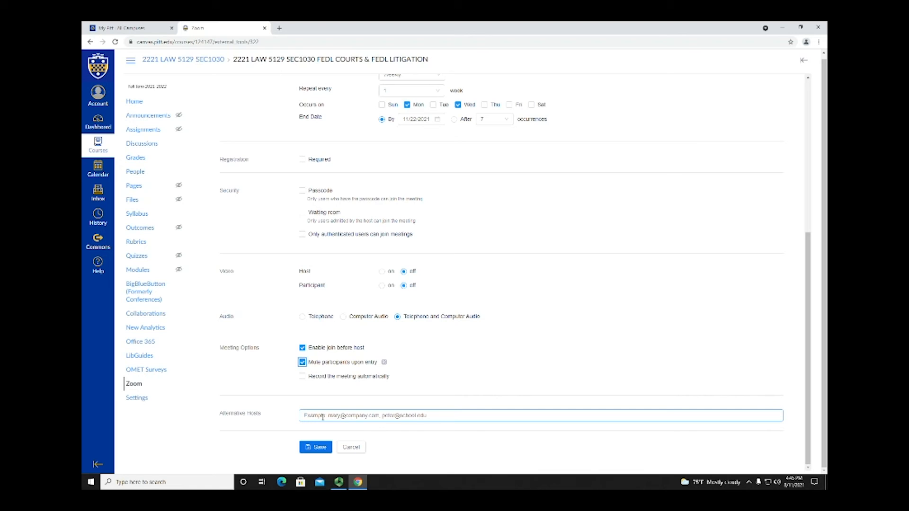
pyautogui.click(397, 429)
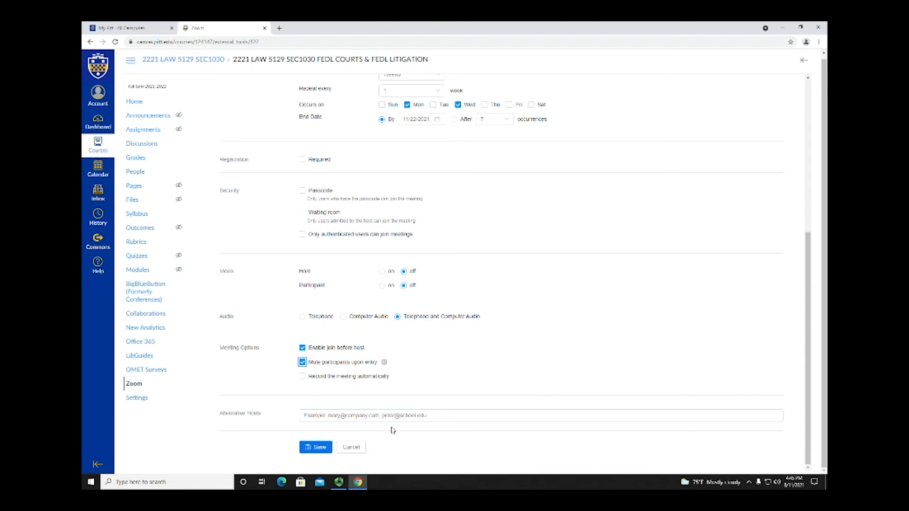
pyautogui.click(316, 447)
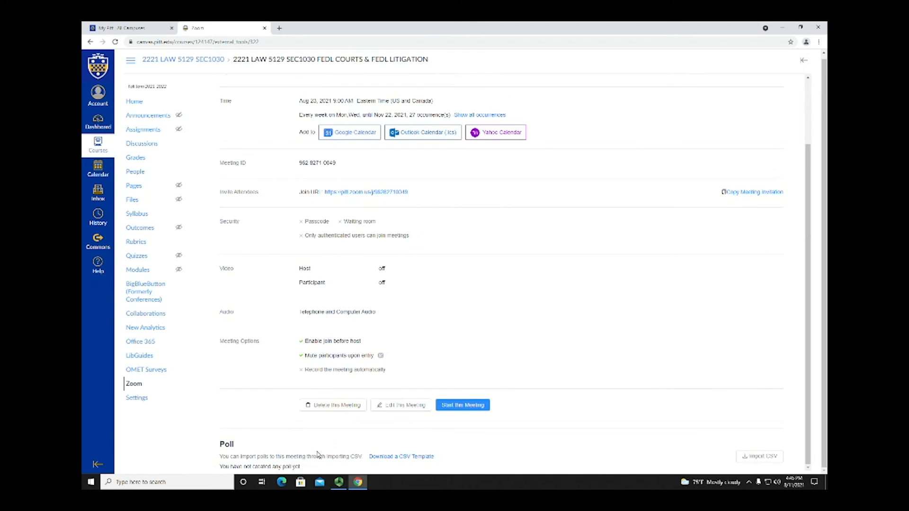